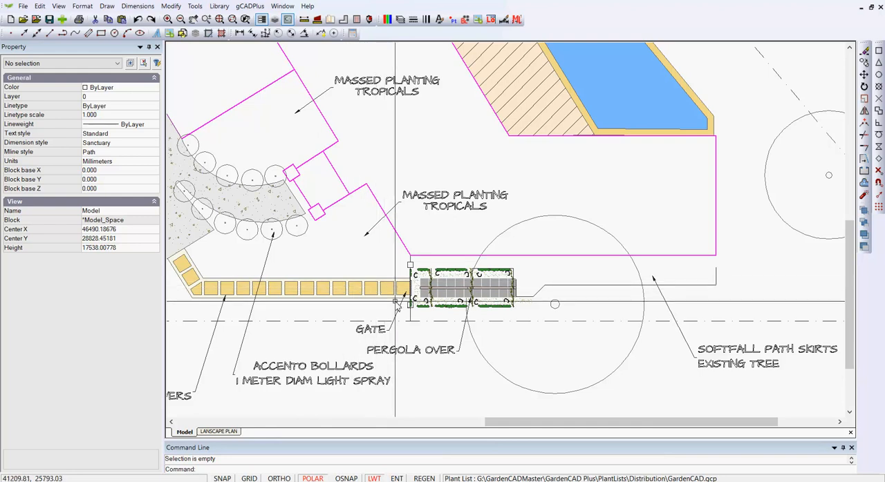
Step: Measure the width of the paver path where it meets the gate, snapping to both path edges
{"action": "scroll", "coordinate": [394, 302], "scroll_direction": "up", "scroll_amount": 4}
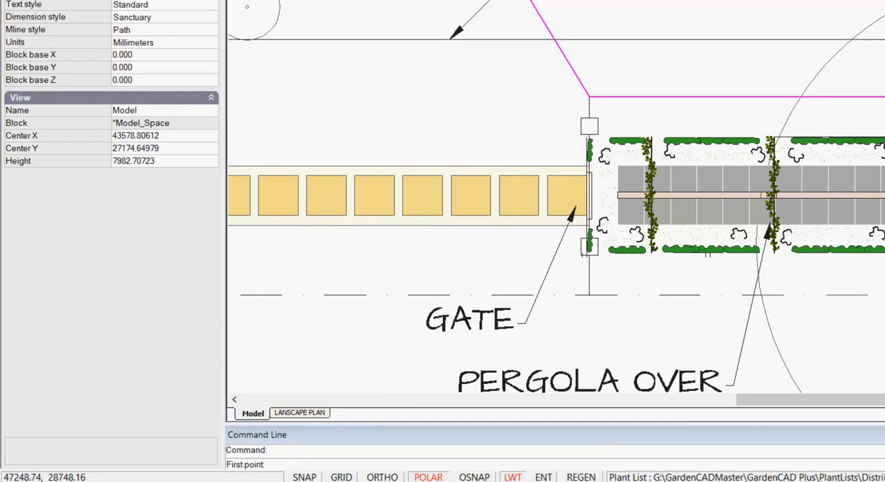
{"action": "left_click", "coordinate": [588, 167]}
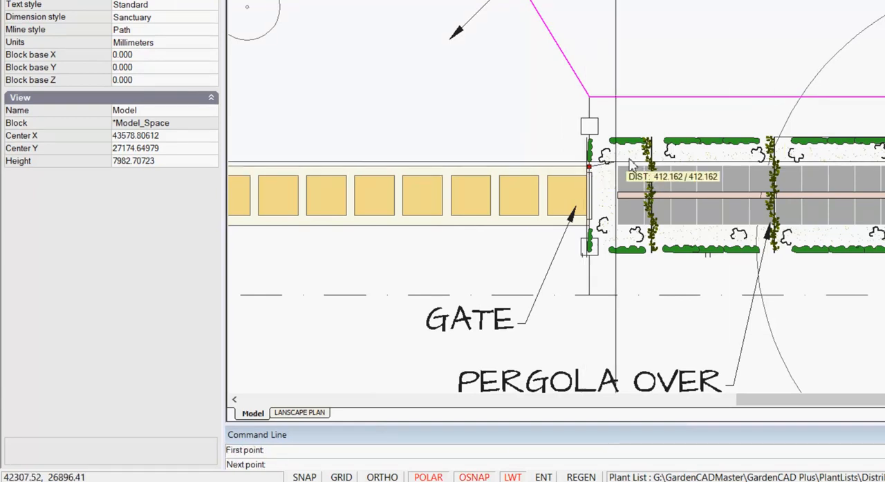
{"action": "key", "text": "F3"}
{"action": "key", "text": "F3"}
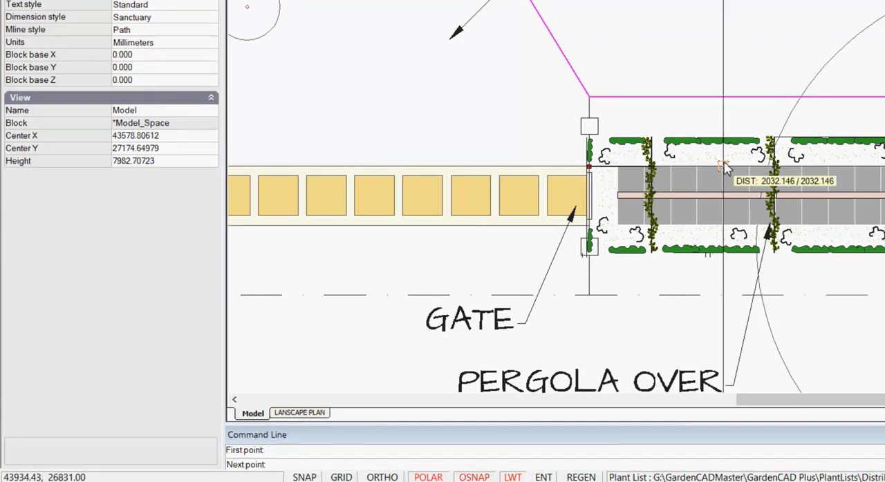
{"action": "left_click", "coordinate": [588, 226]}
{"action": "key", "text": "F3"}
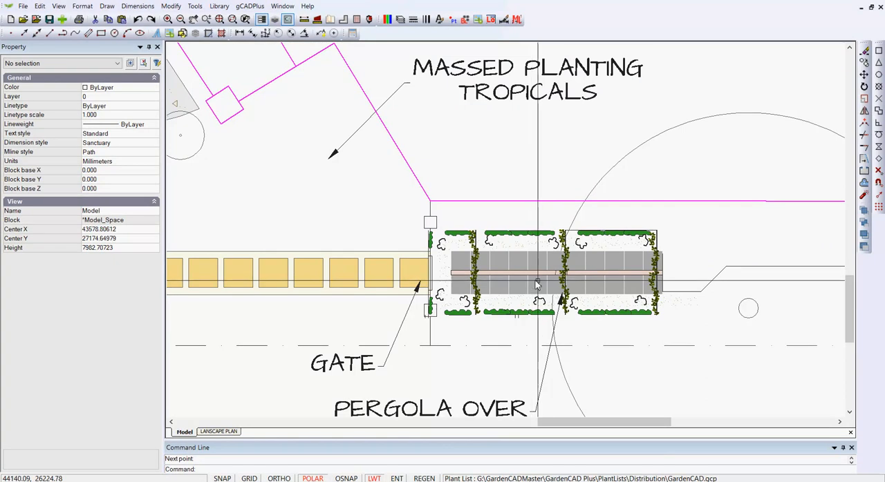
Step: Examine the paved pergola area and the softfall path edge that continues from it past the existing tree
{"action": "scroll", "coordinate": [532, 273], "scroll_direction": "down", "scroll_amount": 1}
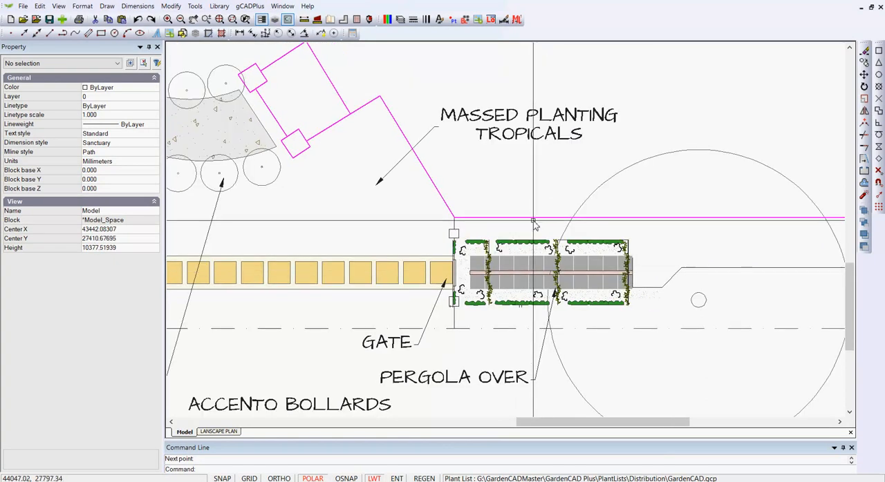
{"action": "middle_click_drag", "start_coordinate": [533, 211], "coordinate": [449, 196]}
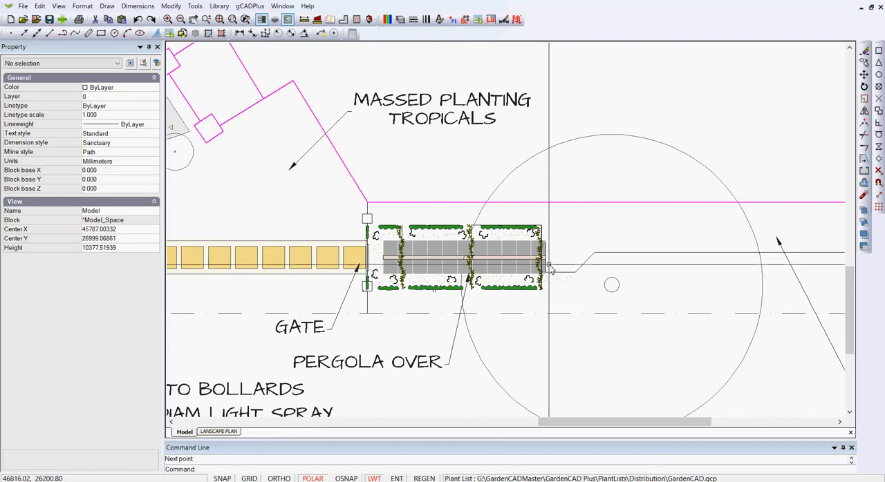
{"action": "scroll", "coordinate": [558, 288], "scroll_direction": "up", "scroll_amount": 1}
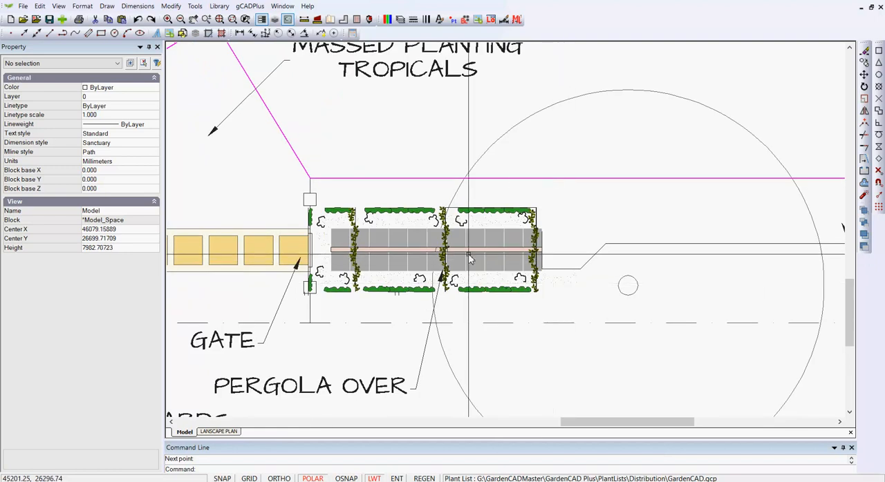
{"action": "scroll", "coordinate": [510, 250], "scroll_direction": "down", "scroll_amount": 1}
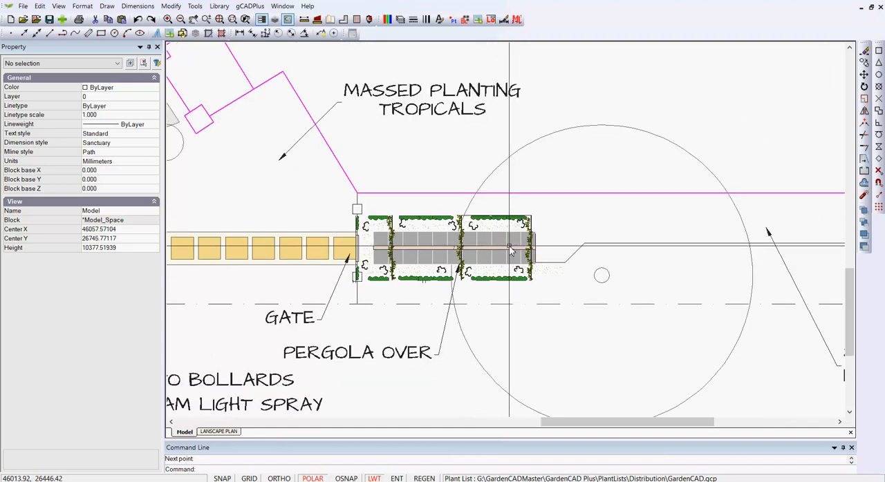
{"action": "scroll", "coordinate": [510, 250], "scroll_direction": "down", "scroll_amount": 1}
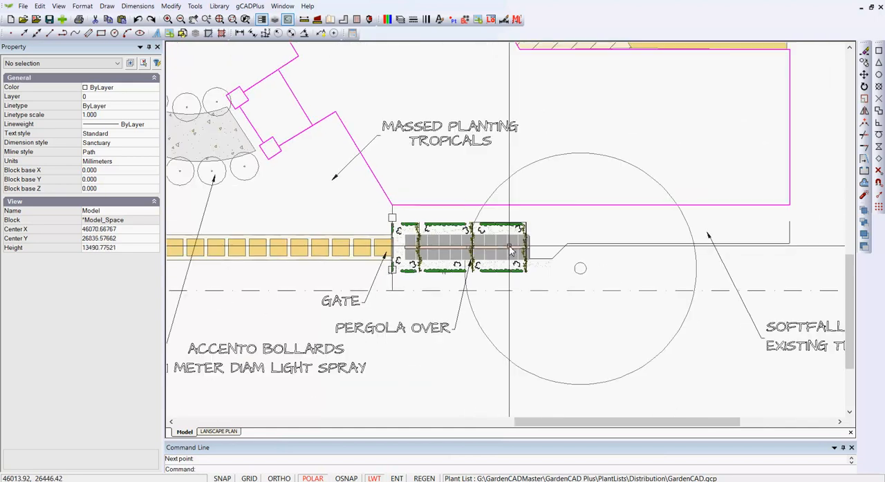
{"action": "left_click", "coordinate": [646, 271]}
{"action": "key", "text": "Escape"}
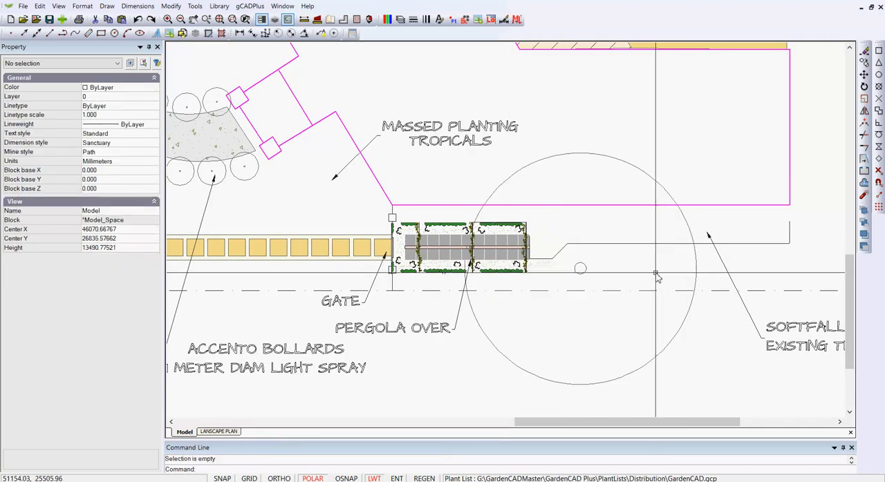
{"action": "scroll", "coordinate": [541, 250], "scroll_direction": "up", "scroll_amount": 3}
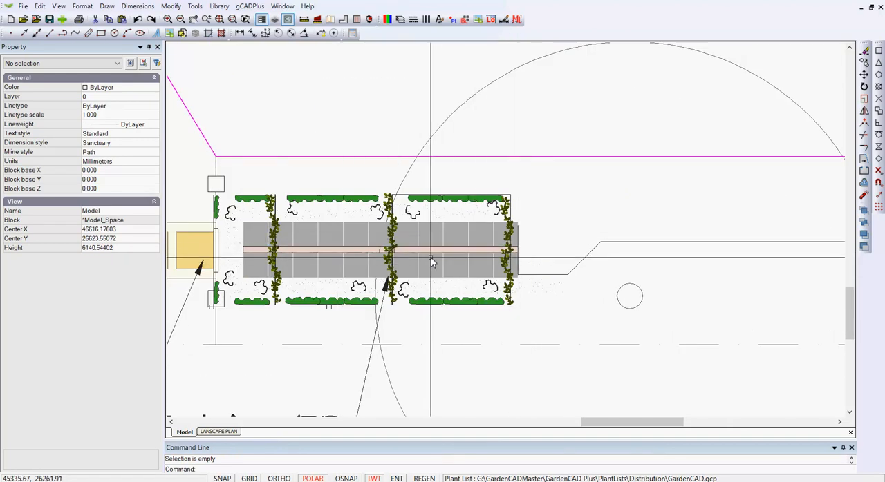
{"action": "scroll", "coordinate": [430, 259], "scroll_direction": "down", "scroll_amount": 2}
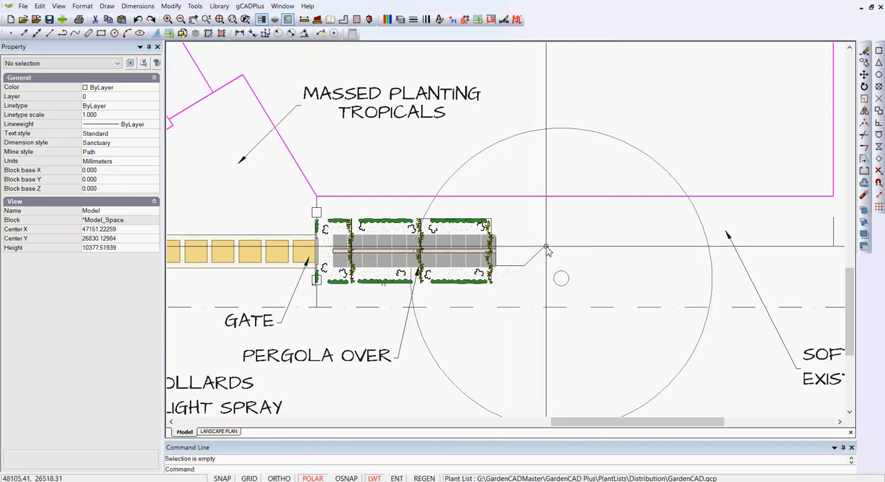
Step: Check the length of the short vertical line closing the far end of the softfall path
{"action": "left_click", "coordinate": [833, 237]}
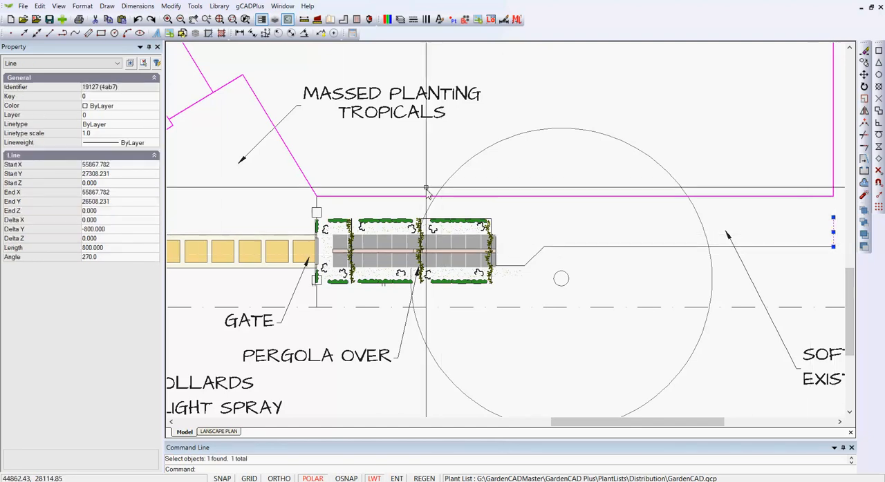
{"action": "key", "text": "Escape"}
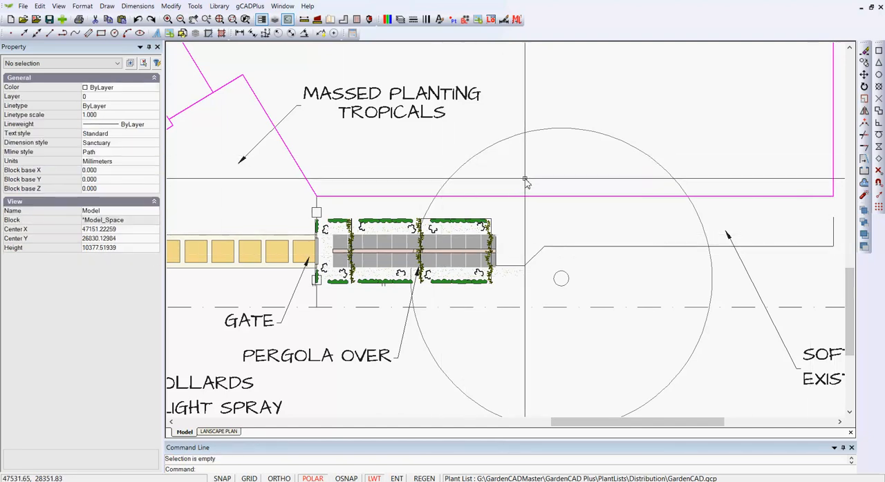
{"action": "left_click", "coordinate": [520, 267]}
{"action": "key", "text": "Escape"}
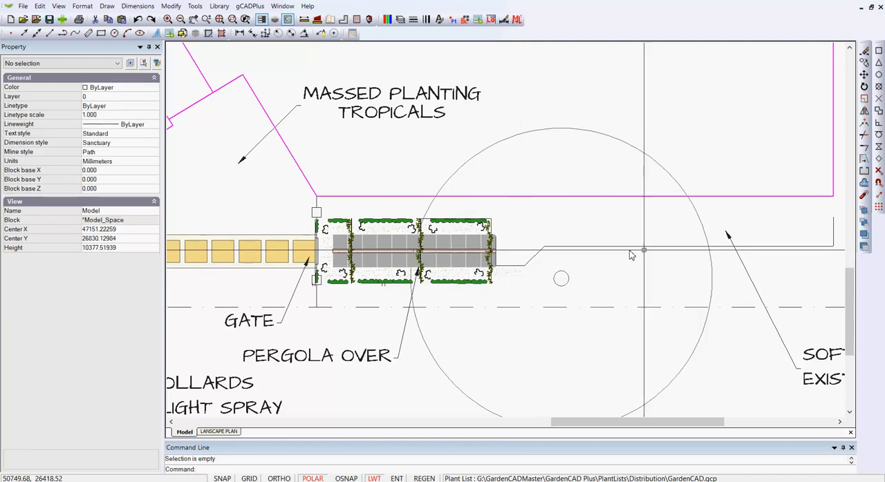
Step: Offset the softfall path's lower edge polyline by a distance of 800 towards the magenta boundary
{"action": "left_click", "coordinate": [720, 246]}
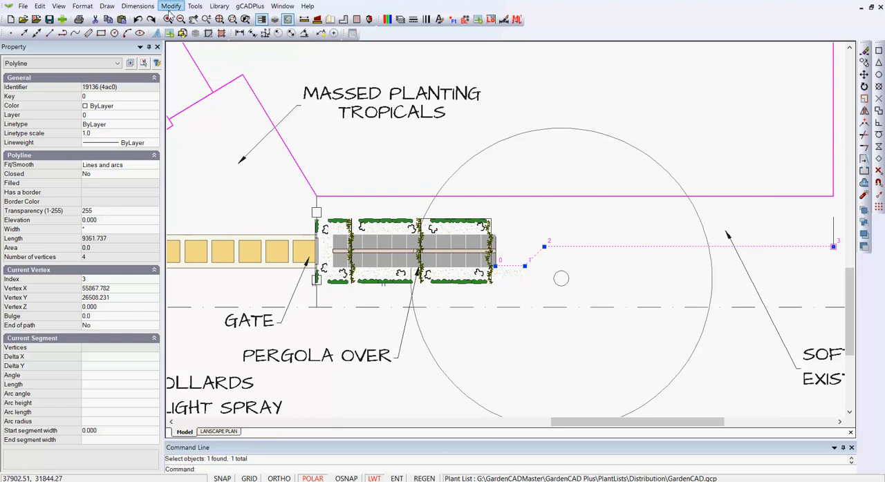
{"action": "left_click", "coordinate": [169, 9]}
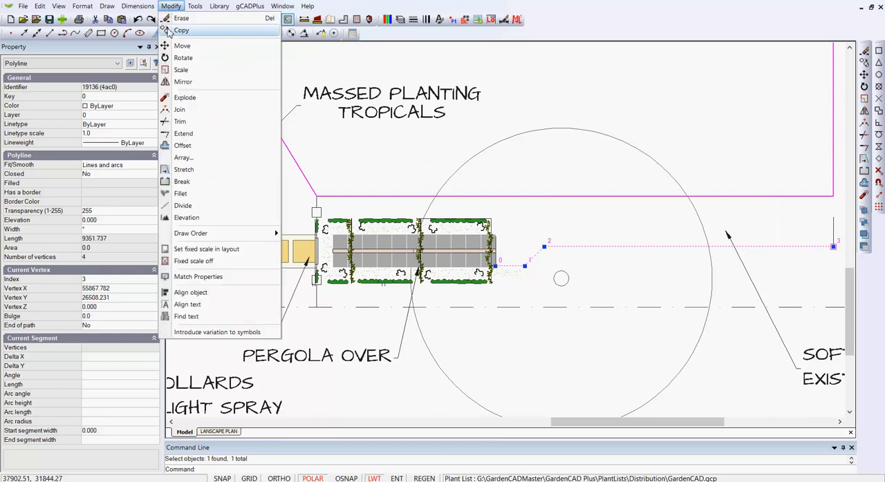
{"action": "left_click", "coordinate": [182, 146]}
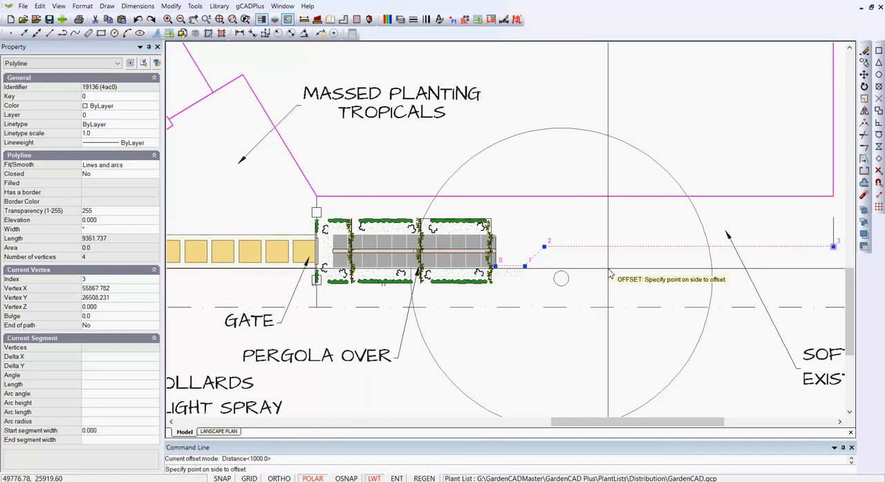
{"action": "right_click", "coordinate": [686, 141]}
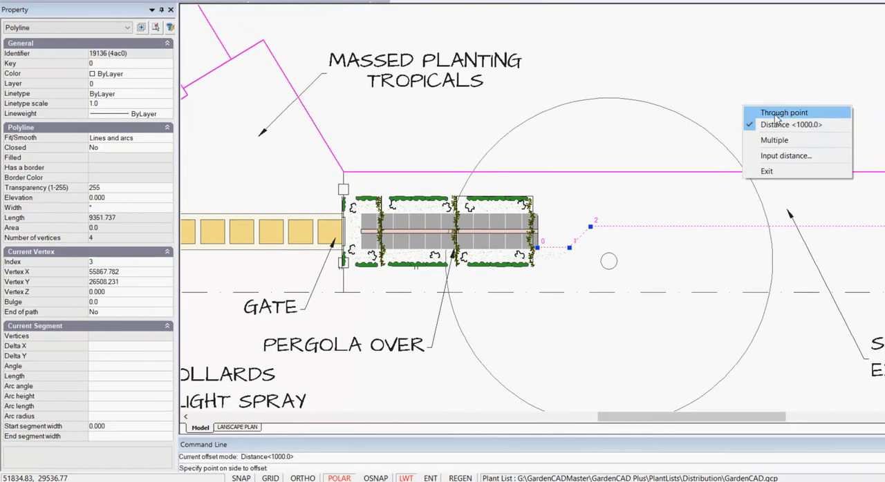
{"action": "left_click", "coordinate": [781, 113]}
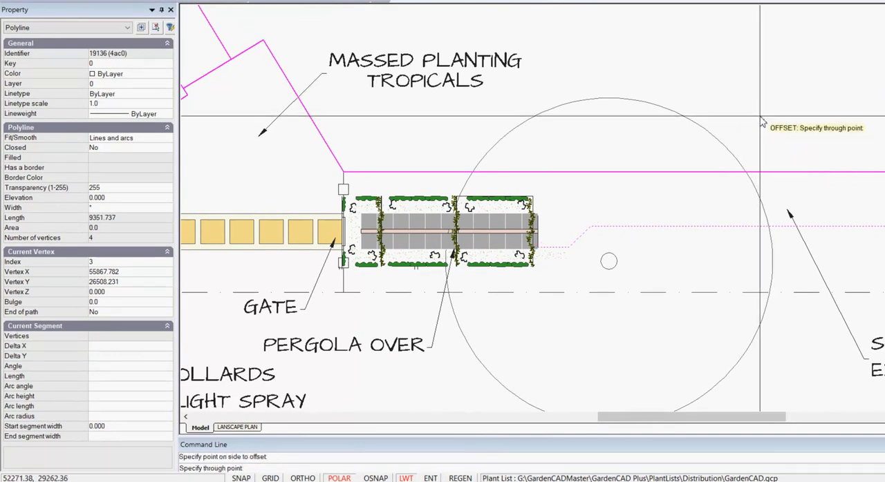
{"action": "right_click", "coordinate": [761, 121]}
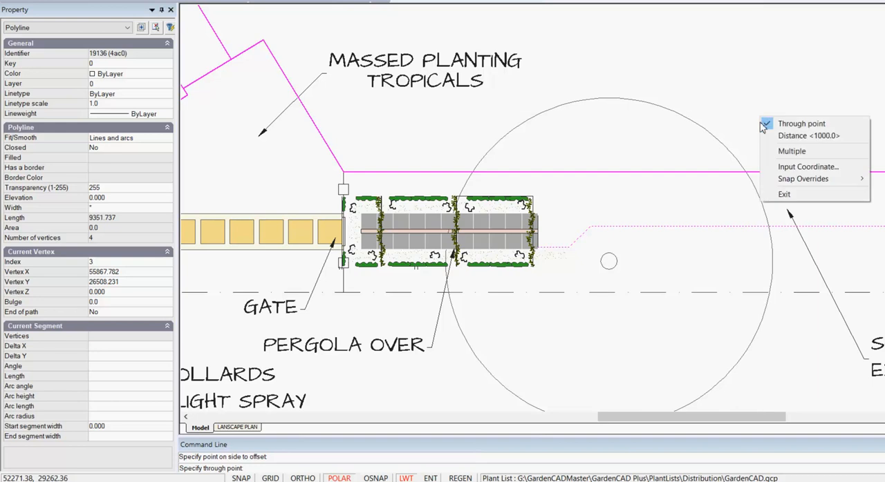
{"action": "left_click", "coordinate": [794, 135]}
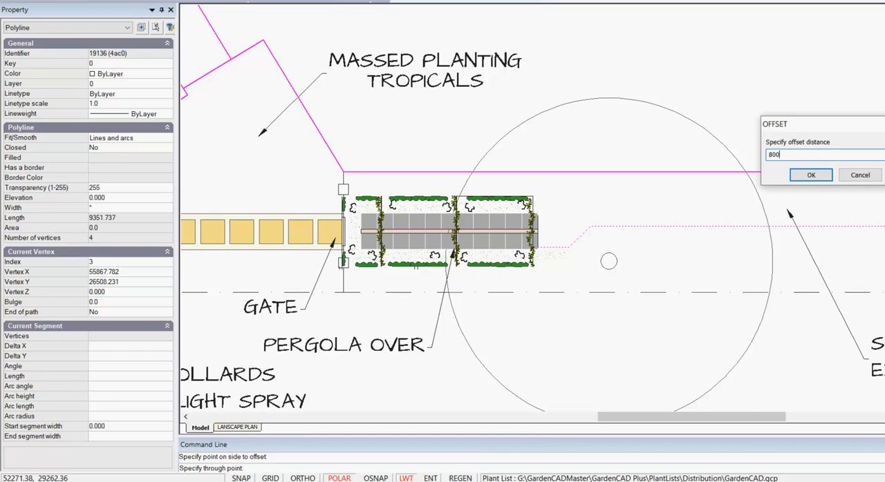
{"action": "type", "text": "800"}
{"action": "left_click", "coordinate": [810, 176]}
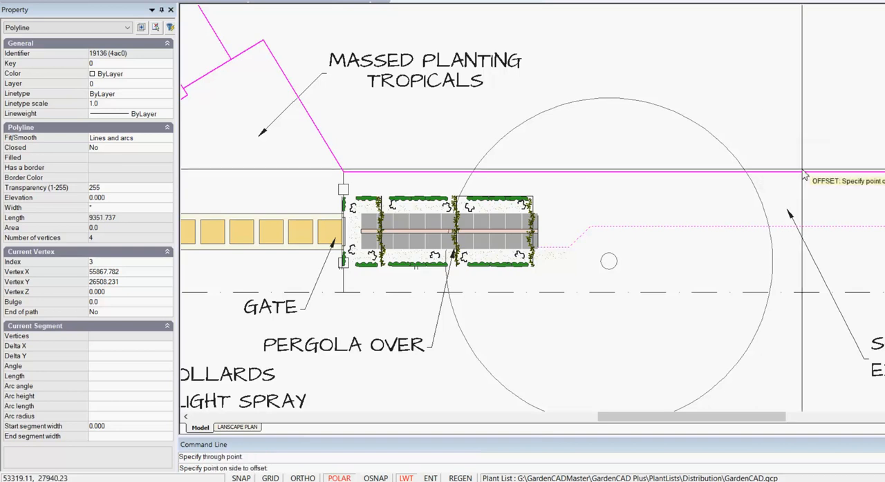
{"action": "left_click", "coordinate": [680, 213]}
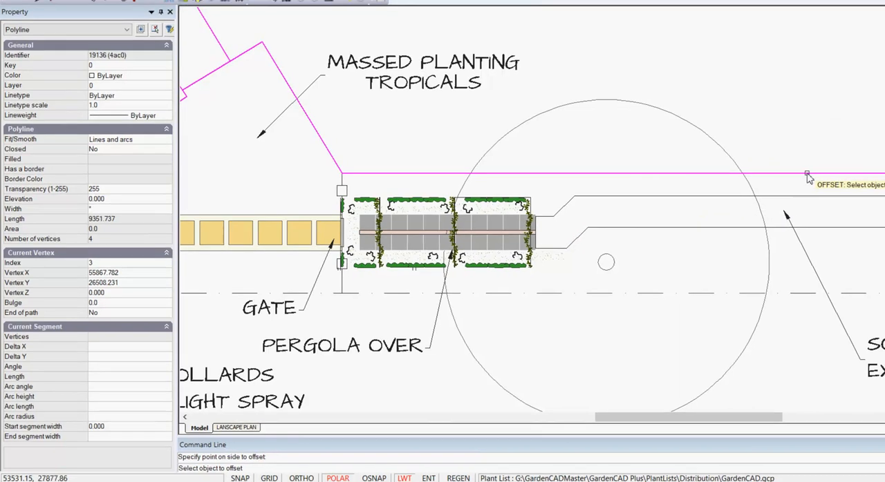
{"action": "right_click", "coordinate": [790, 103]}
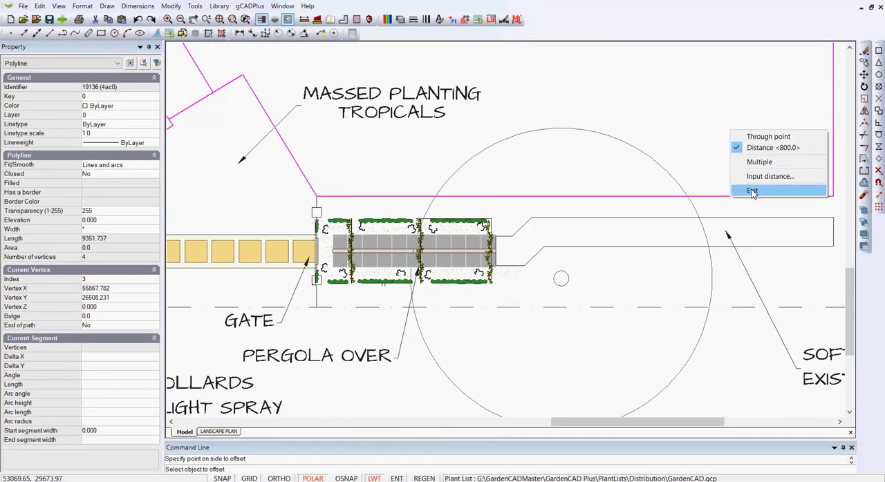
{"action": "left_click", "coordinate": [752, 191]}
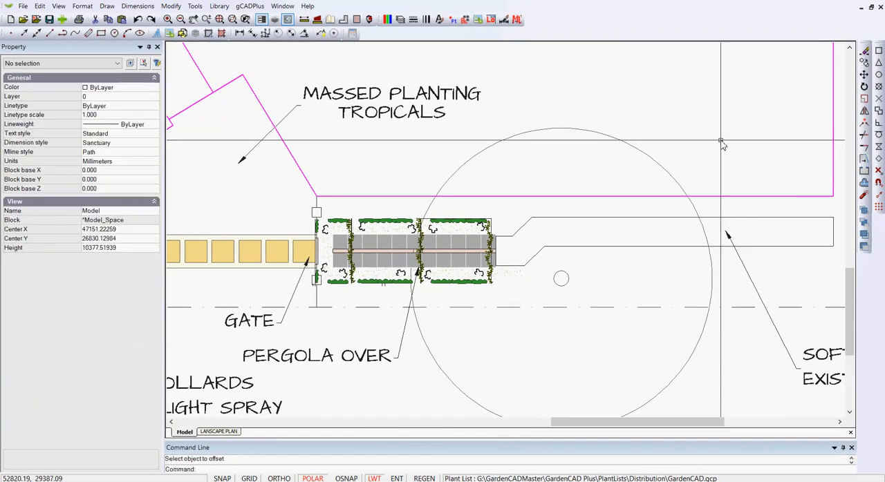
Step: Change the colour of the softfall path's lower edge polyline to Red
{"action": "left_click", "coordinate": [797, 247]}
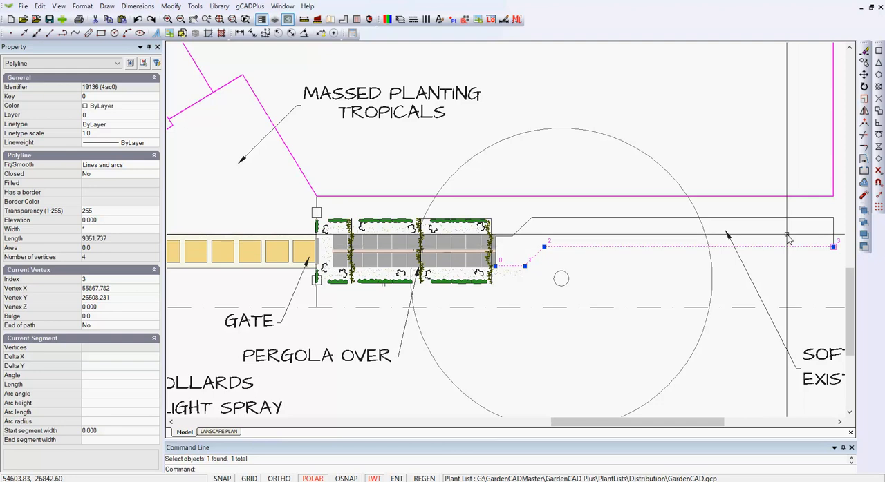
{"action": "key", "text": "Escape"}
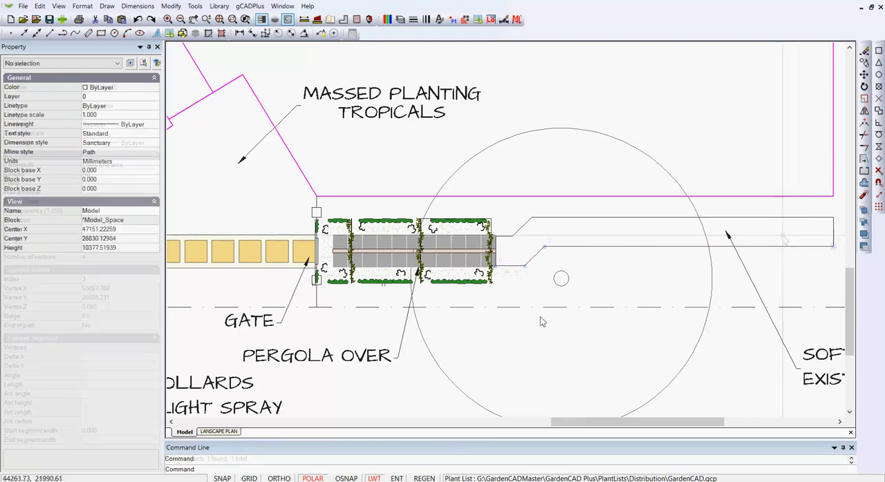
{"action": "left_click", "coordinate": [654, 255]}
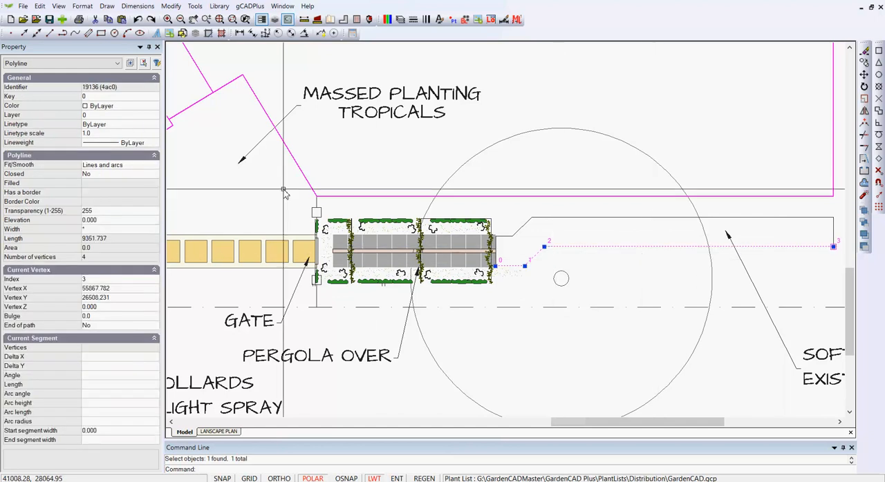
{"action": "left_click", "coordinate": [153, 109]}
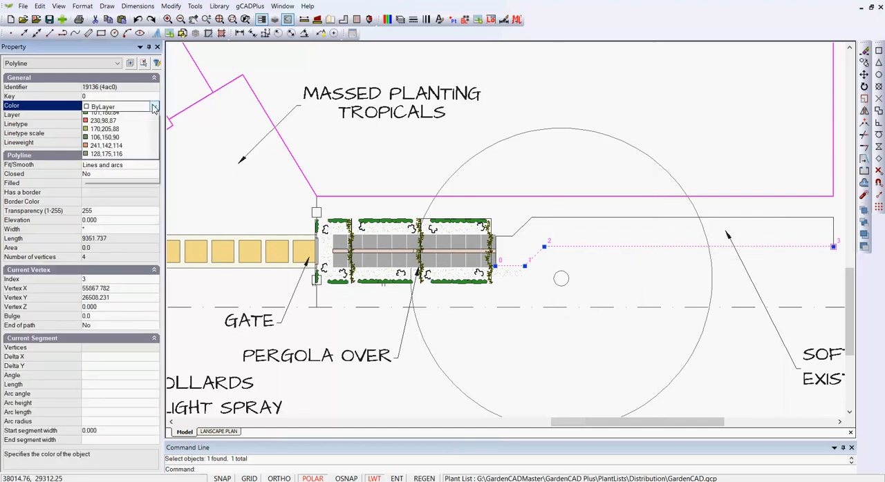
{"action": "left_click", "coordinate": [122, 133]}
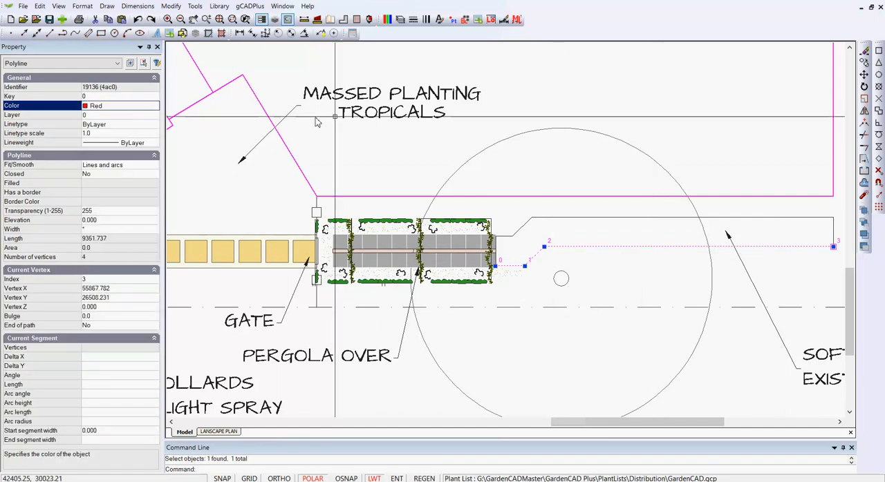
Step: Offset the red path edge using the Through point option, placing the copy between the path's upper edge and the magenta boundary
{"action": "right_click", "coordinate": [573, 97]}
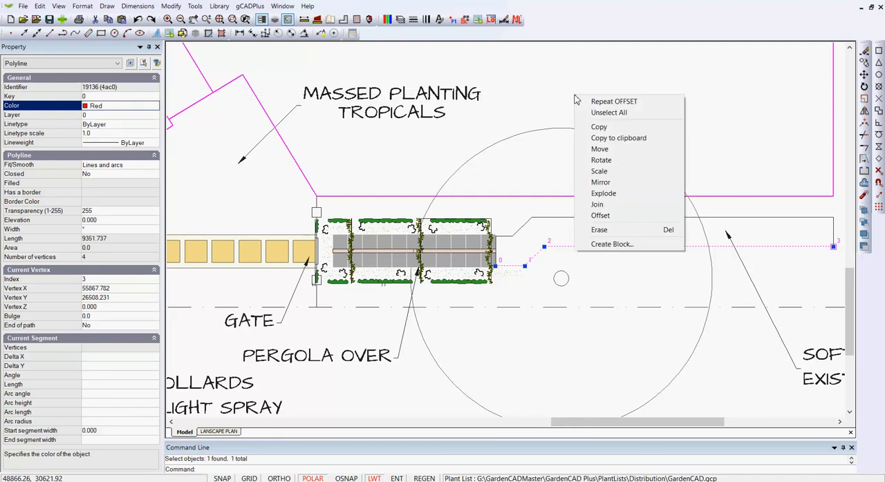
{"action": "left_click", "coordinate": [611, 101]}
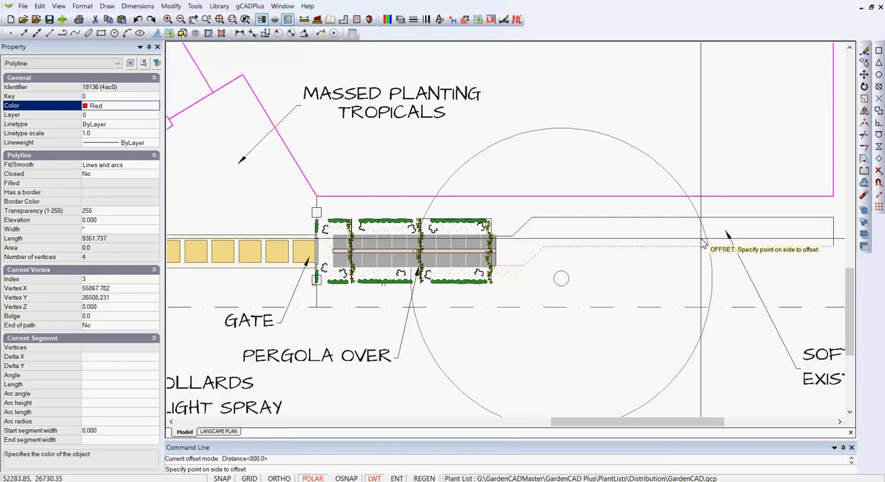
{"action": "right_click", "coordinate": [706, 168]}
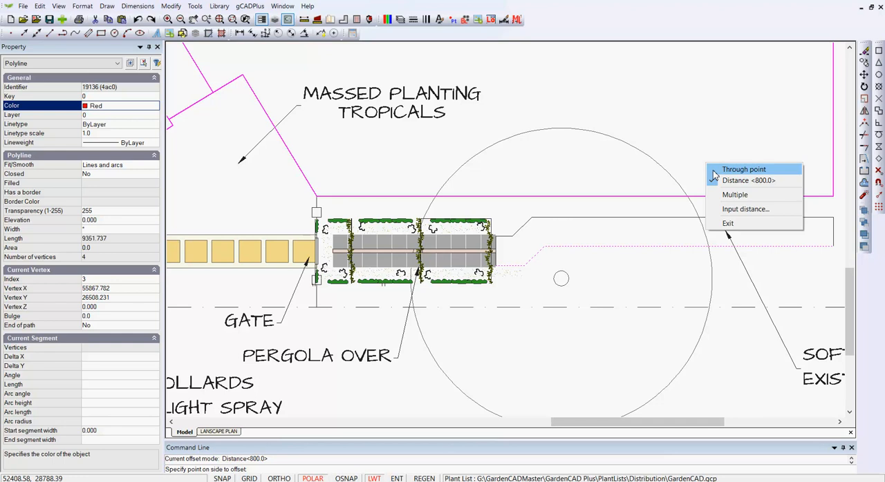
{"action": "left_click", "coordinate": [715, 175]}
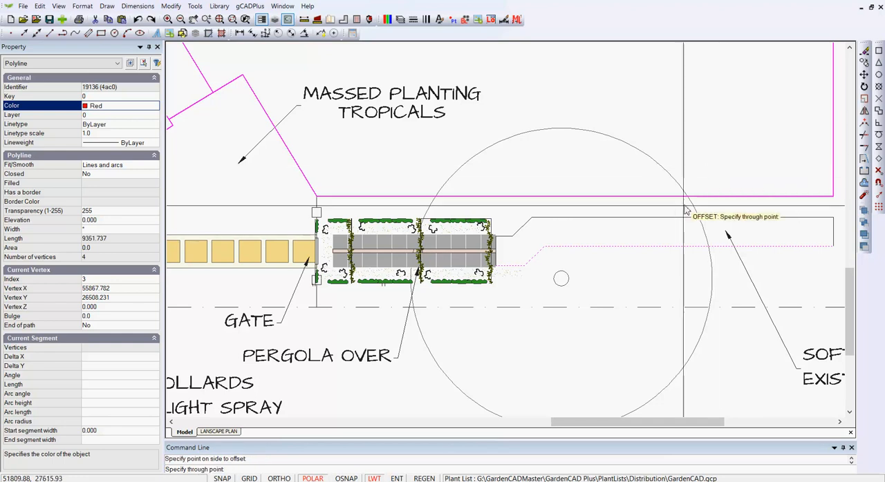
{"action": "left_click", "coordinate": [624, 208]}
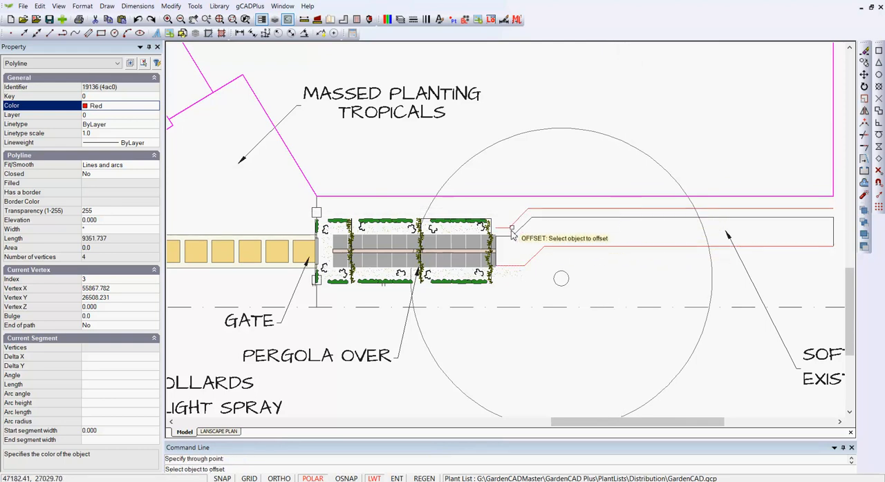
{"action": "key", "text": "Escape"}
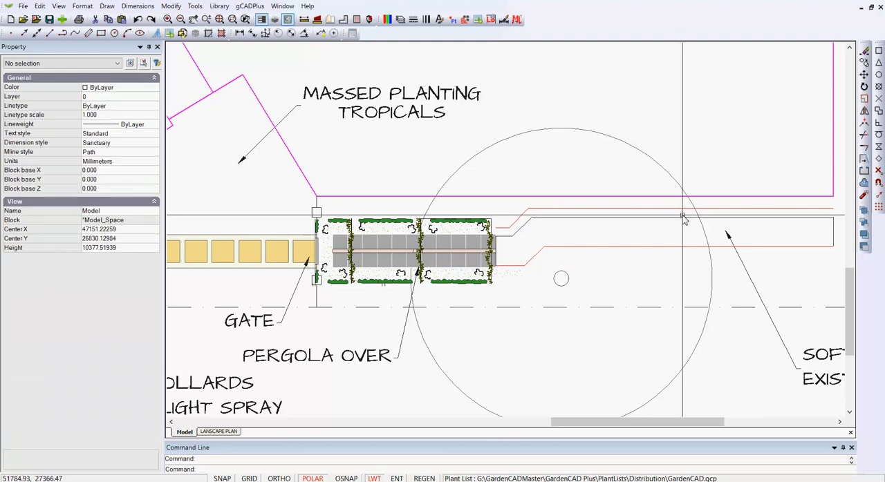